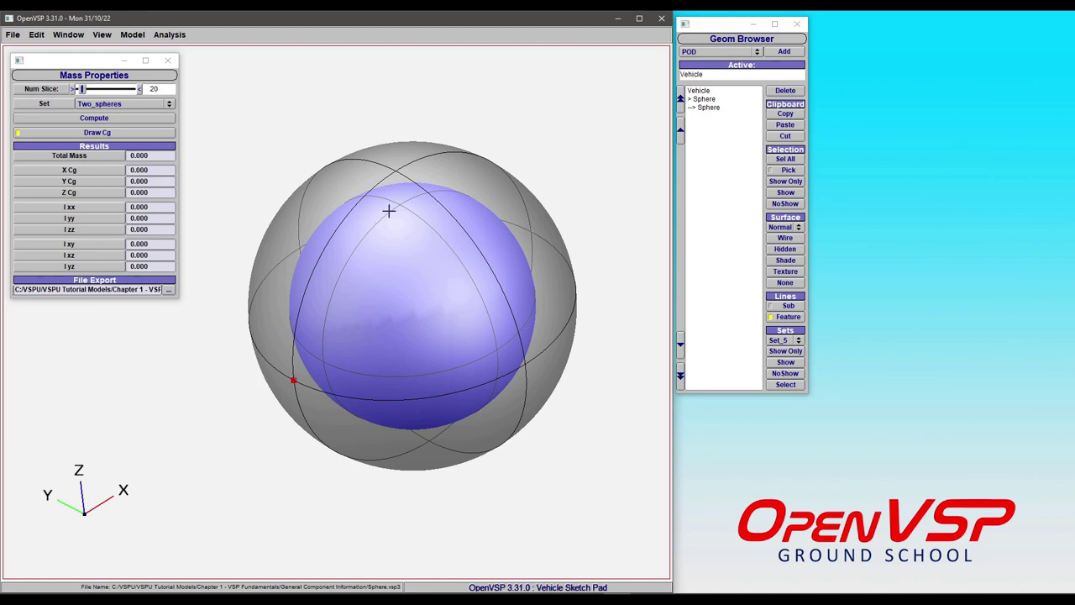
- Set the child Sphere's Density to 10 and Priority to 1, then select the parent Sphere
left_click_drag(436, 246, 479, 272)
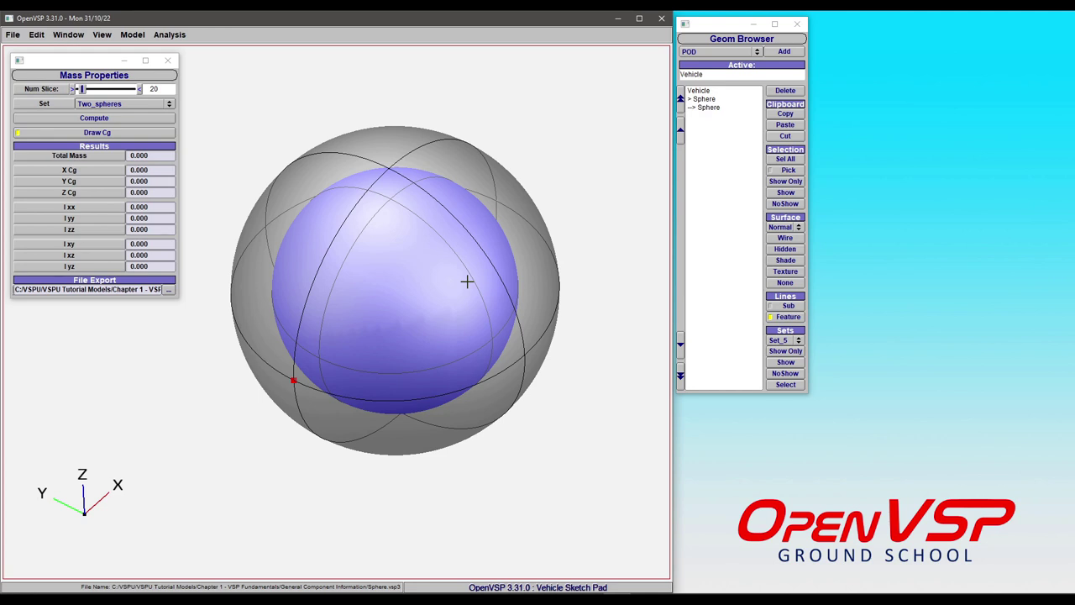
left_click(714, 109)
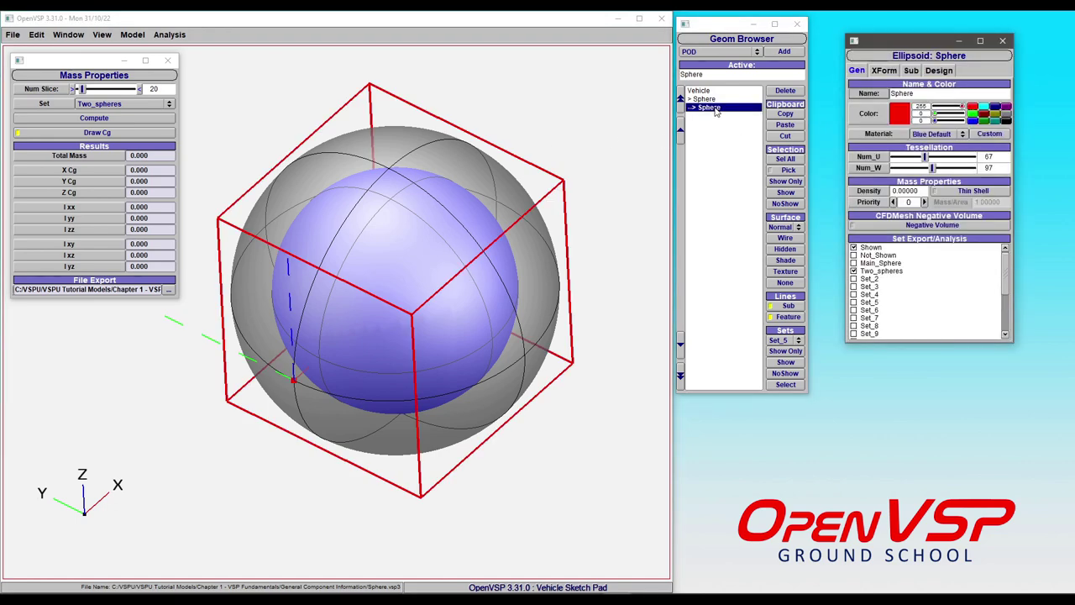
left_click_drag(444, 305, 591, 198)
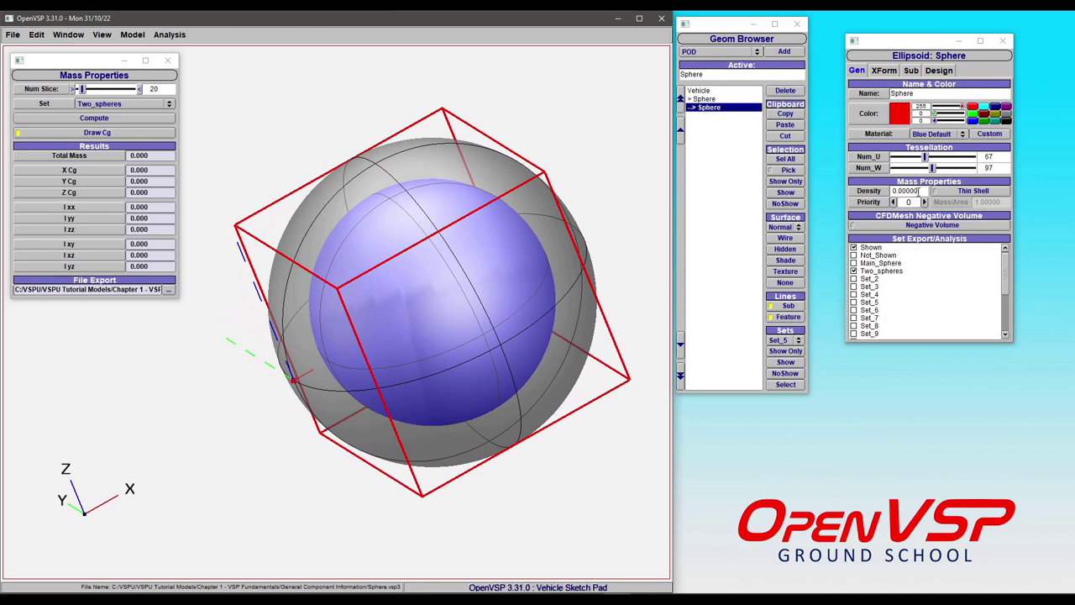
double_click(921, 191)
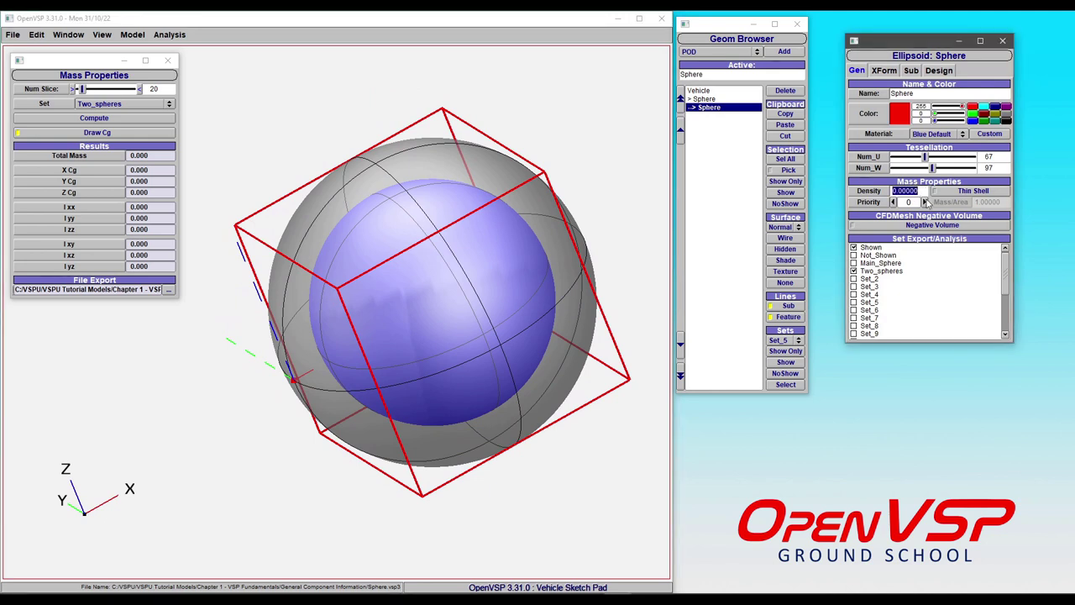
type("10")
key("Return")
left_click(925, 202)
left_click(708, 99)
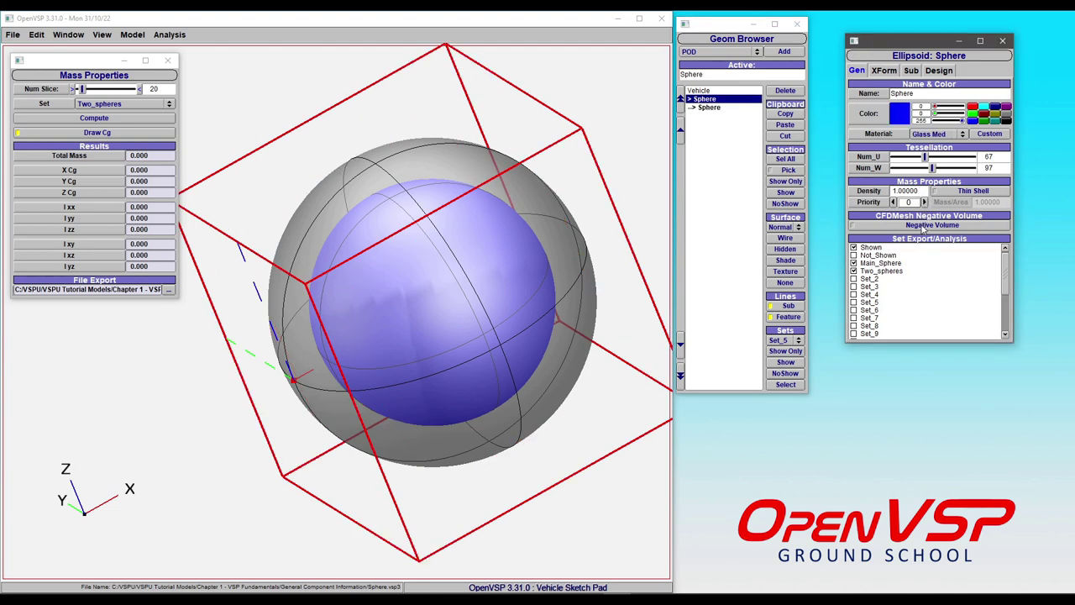
left_click_drag(426, 302, 571, 314)
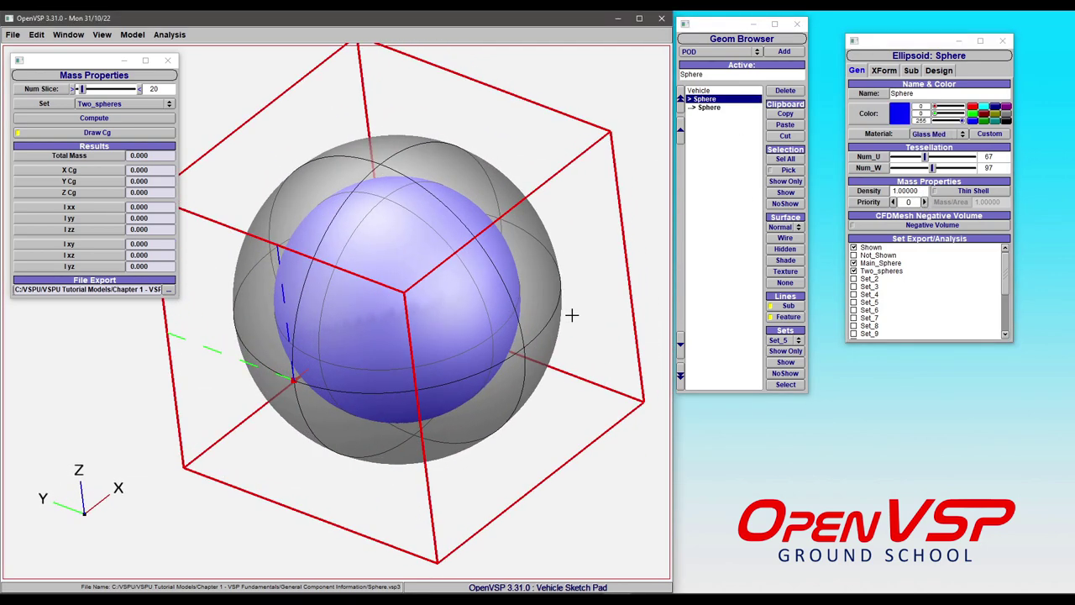
- Compute Two_spheres mass properties (total mass 20.014, CG X 1.000) and inspect the MeshGeom
left_click(120, 123)
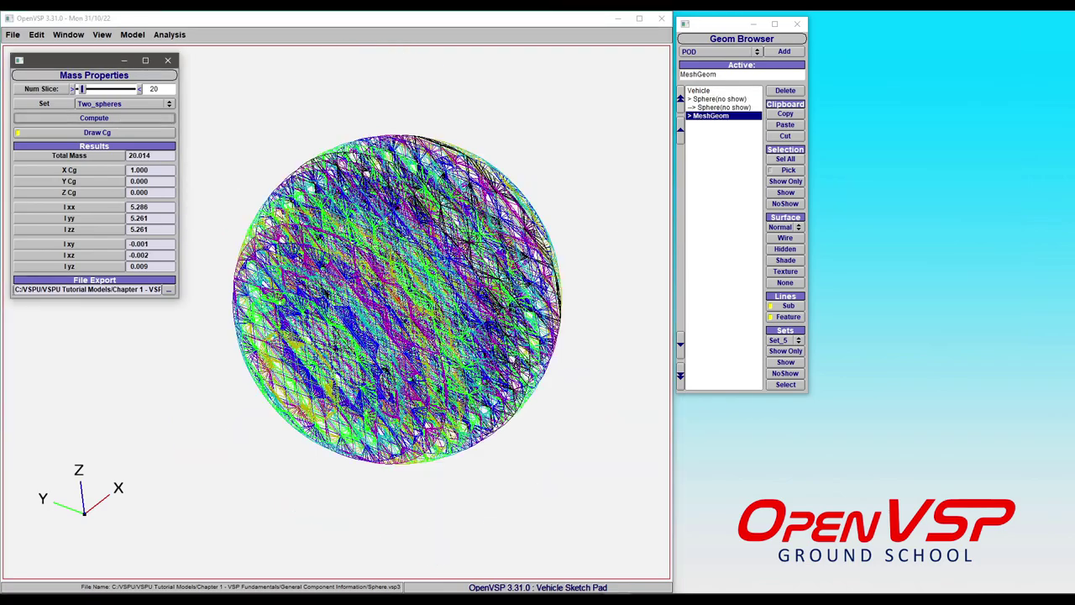
scroll(395, 299, "up", 5)
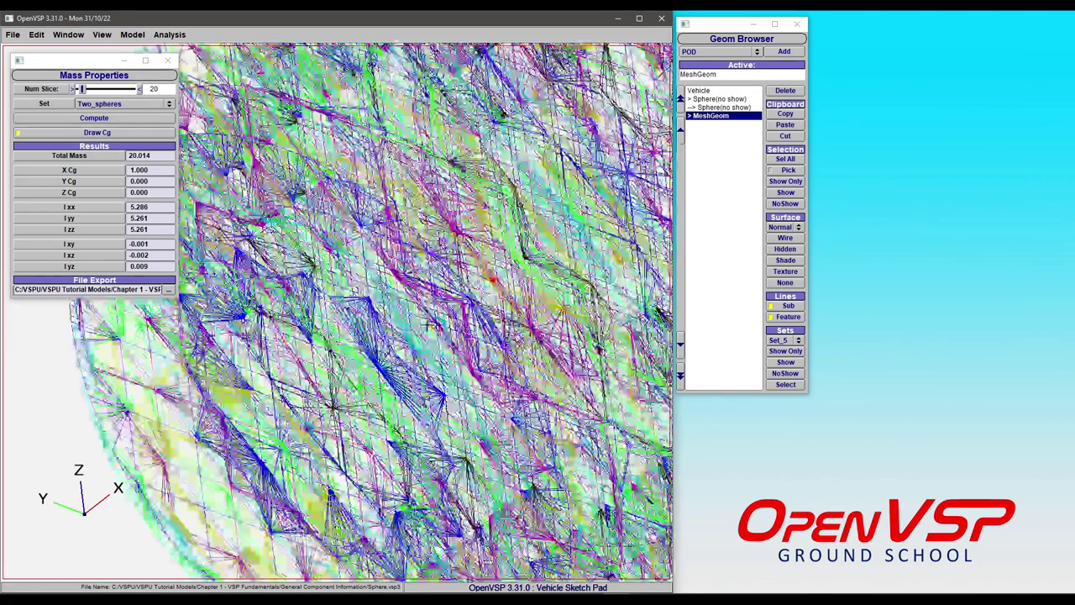
scroll(357, 363, "up", 5)
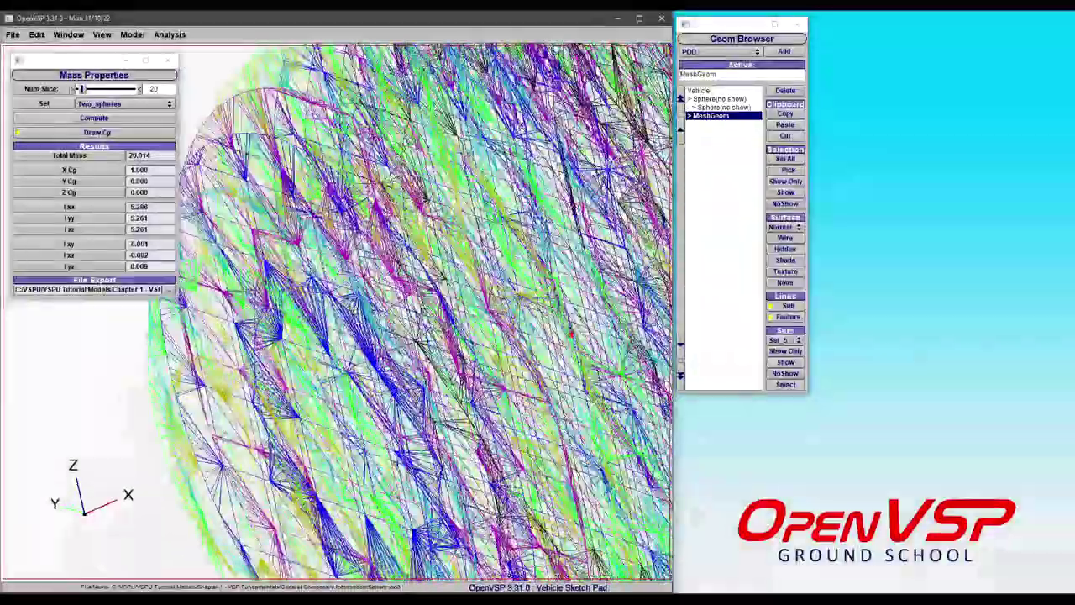
scroll(449, 290, "up", 5)
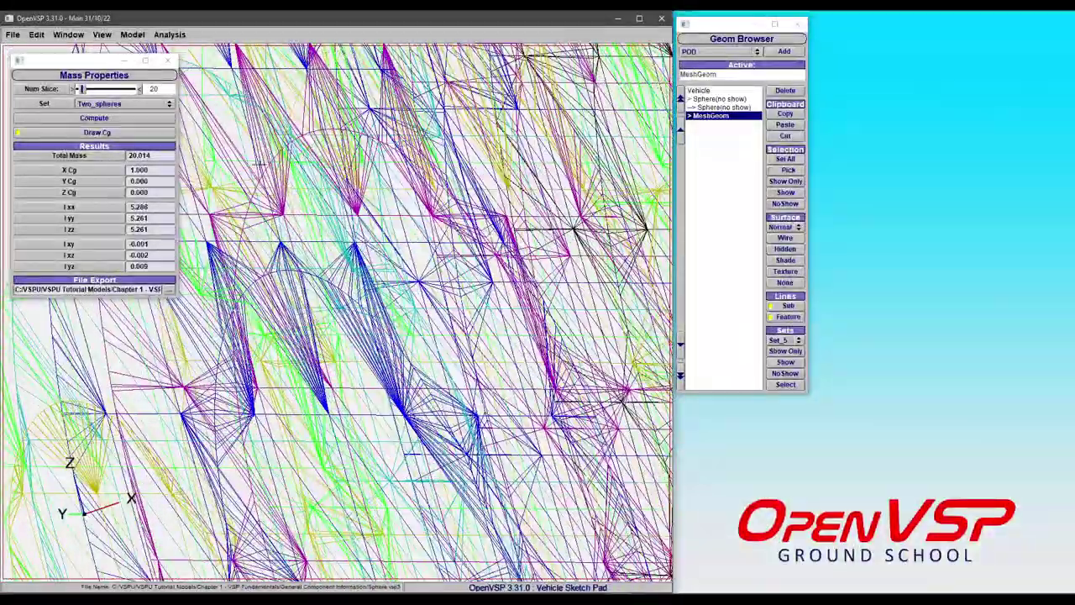
scroll(356, 128, "up", 1)
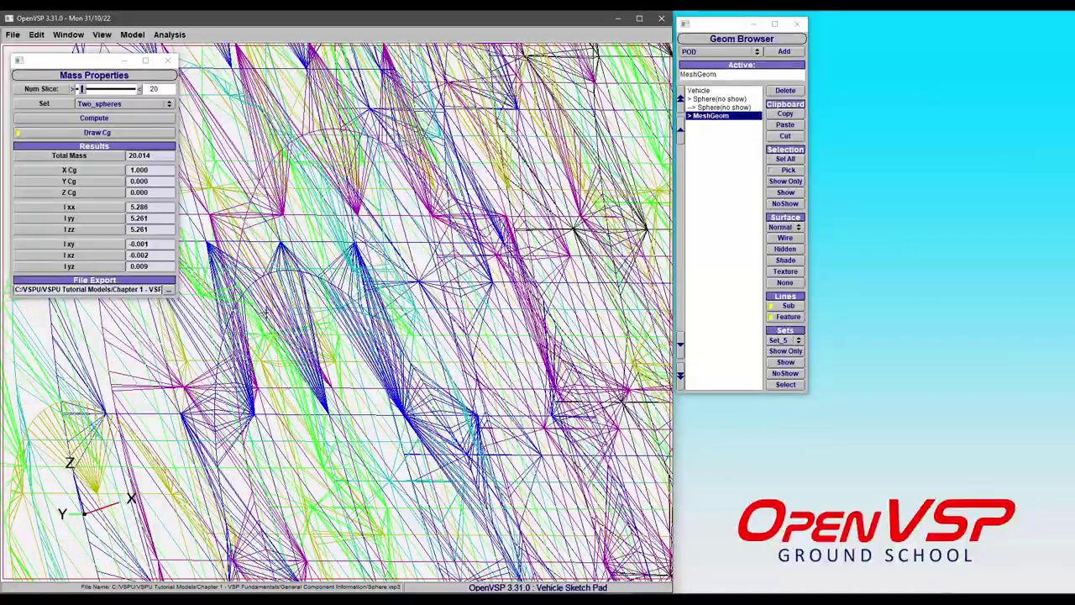
scroll(264, 397, "down", 10)
left_click_drag(265, 398, 407, 324)
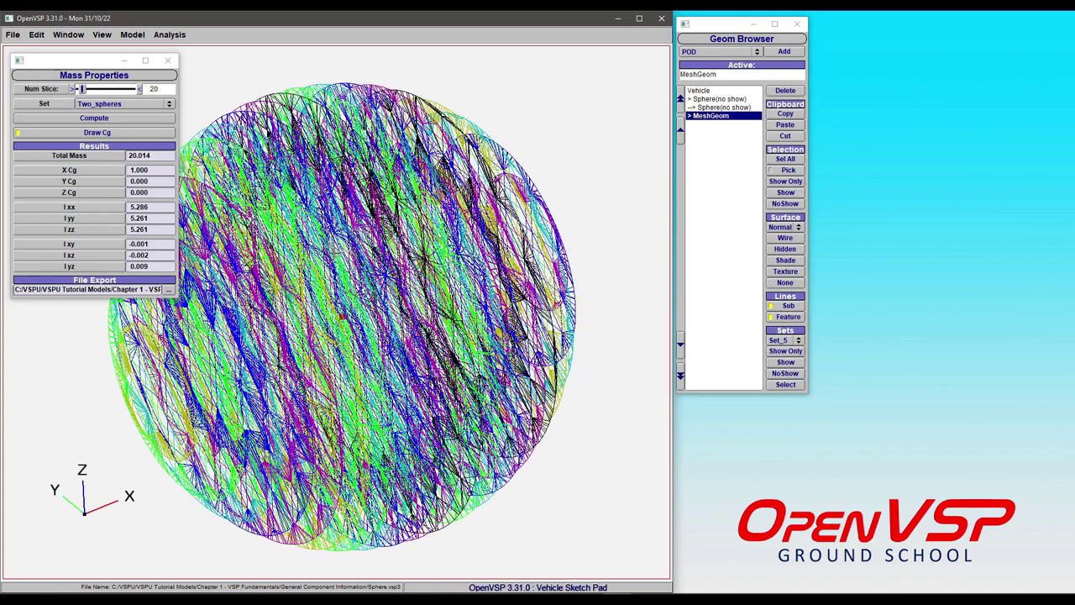
- Delete the MeshGeom, show both spheres, and set the inner sphere's Priority back to 0
left_click(785, 90)
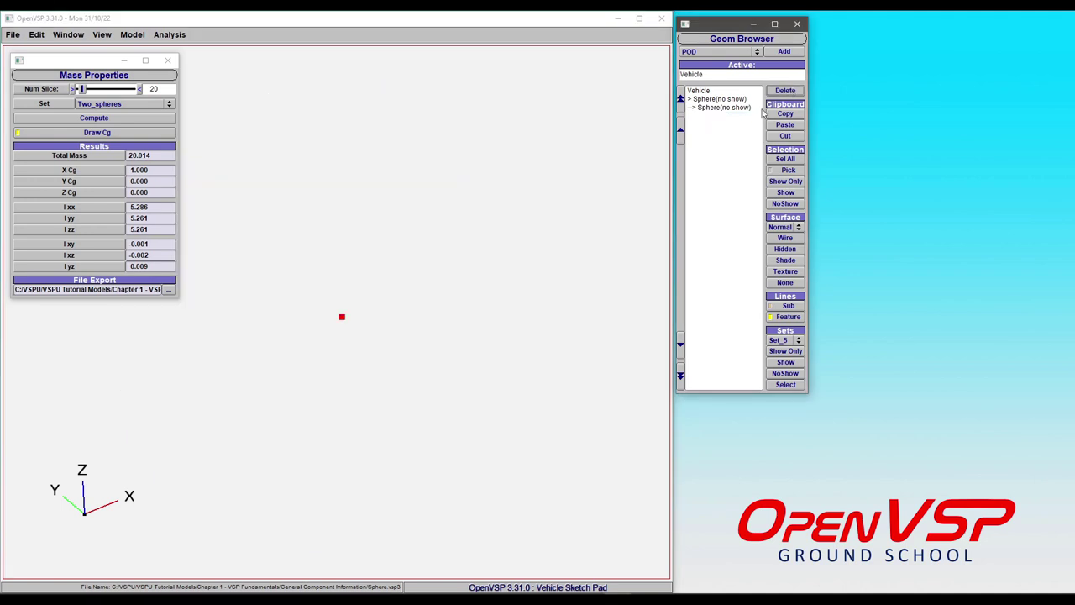
left_click_drag(729, 99, 735, 108)
left_click(785, 193)
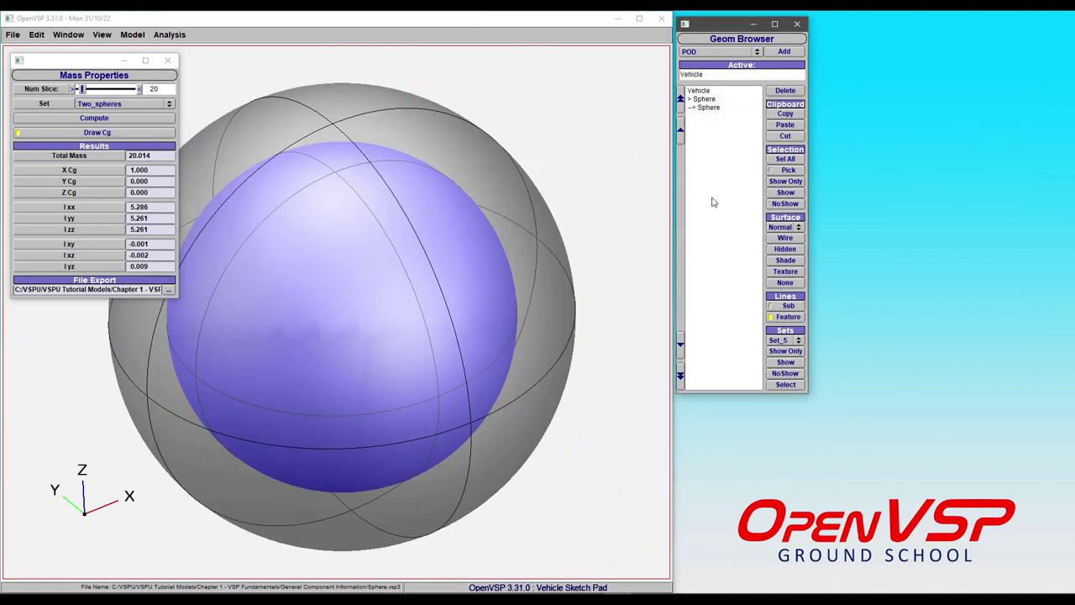
left_click(708, 107)
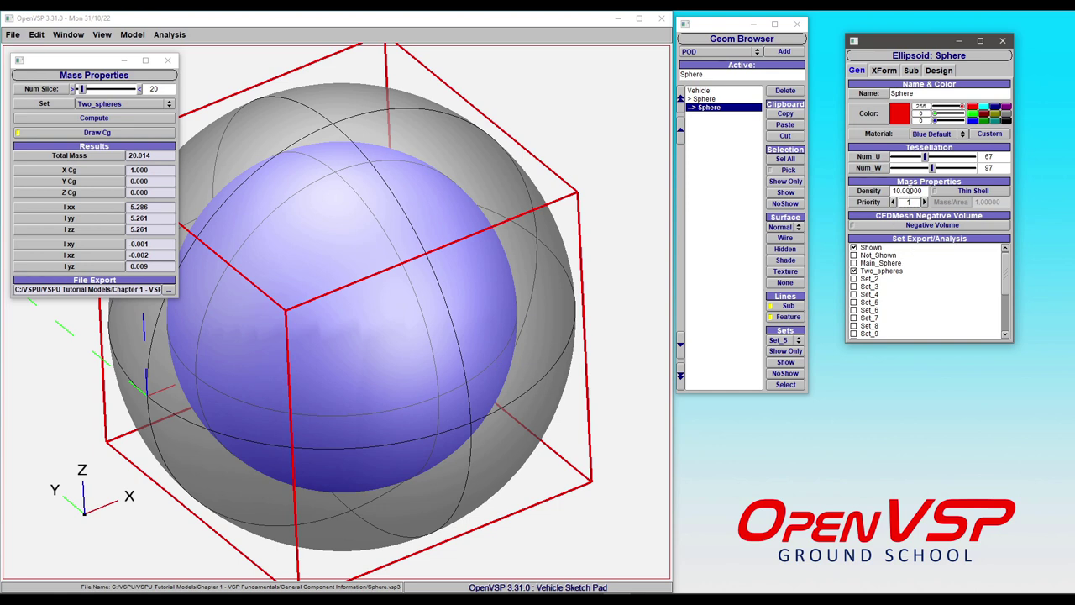
left_click(892, 202)
- Recompute mass properties with priority 0, giving total mass 4.191, and orbit the new mesh
left_click(113, 118)
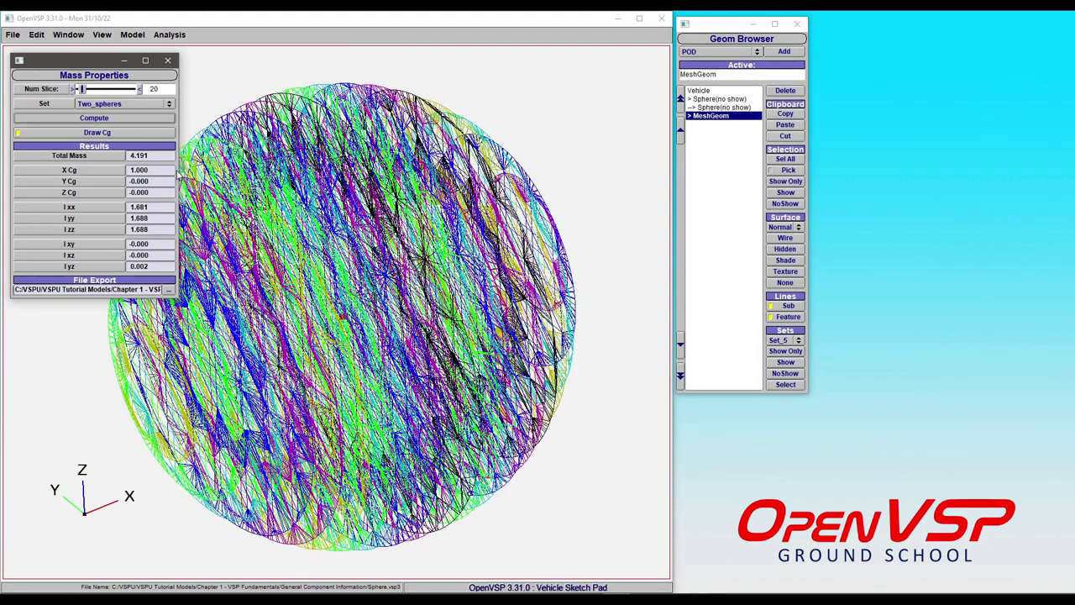
left_click_drag(235, 266, 357, 282)
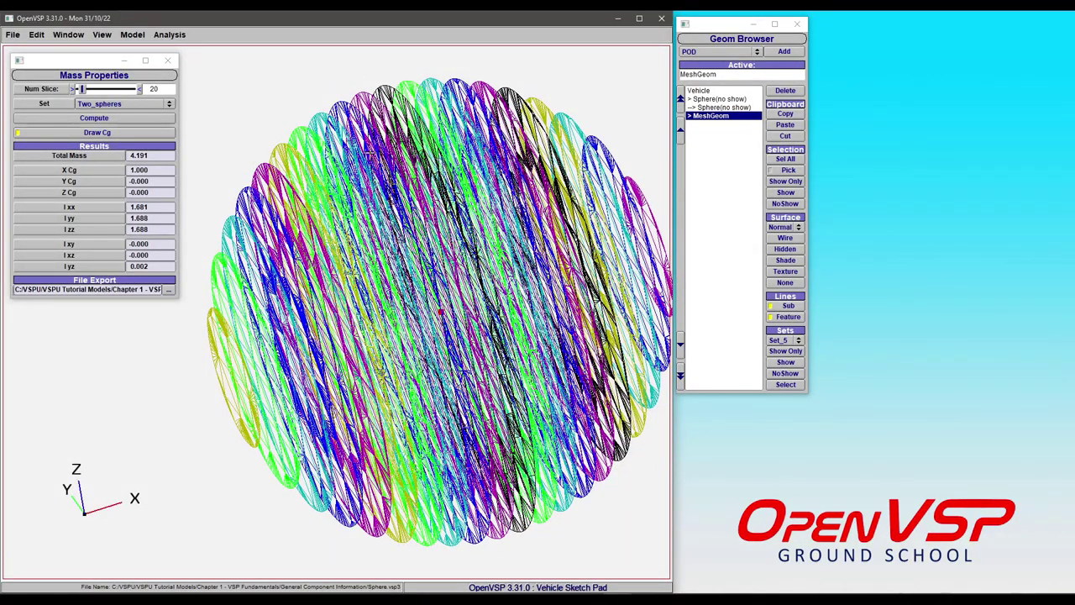
scroll(383, 154, "up", 5)
left_click_drag(396, 292, 377, 312)
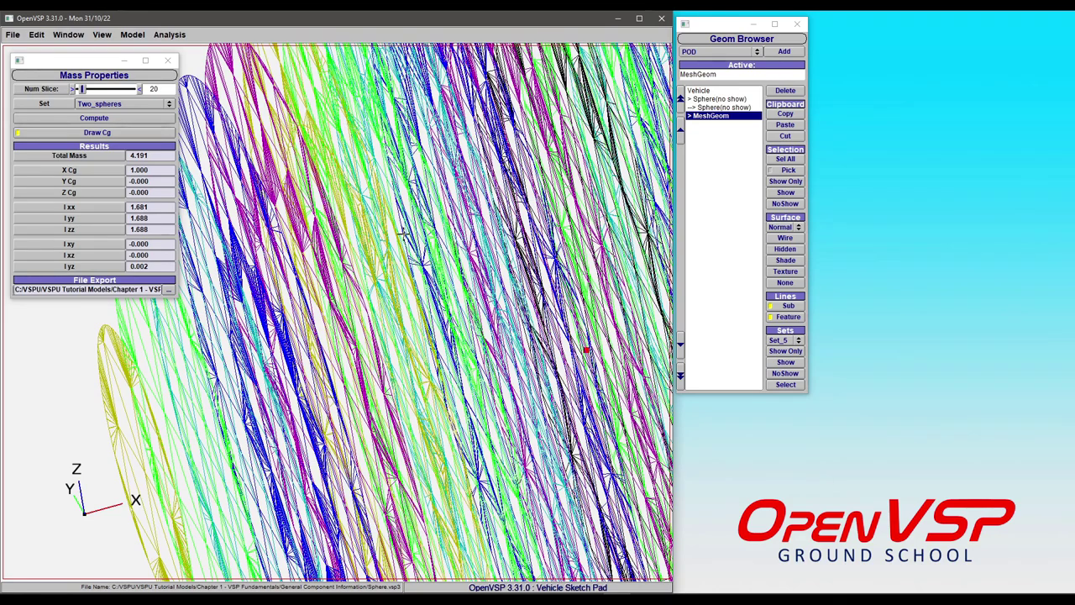
scroll(416, 314, "down", 5)
left_click_drag(351, 294, 286, 298)
- Delete the MeshGeom and make both spheres visible again
left_click(783, 90)
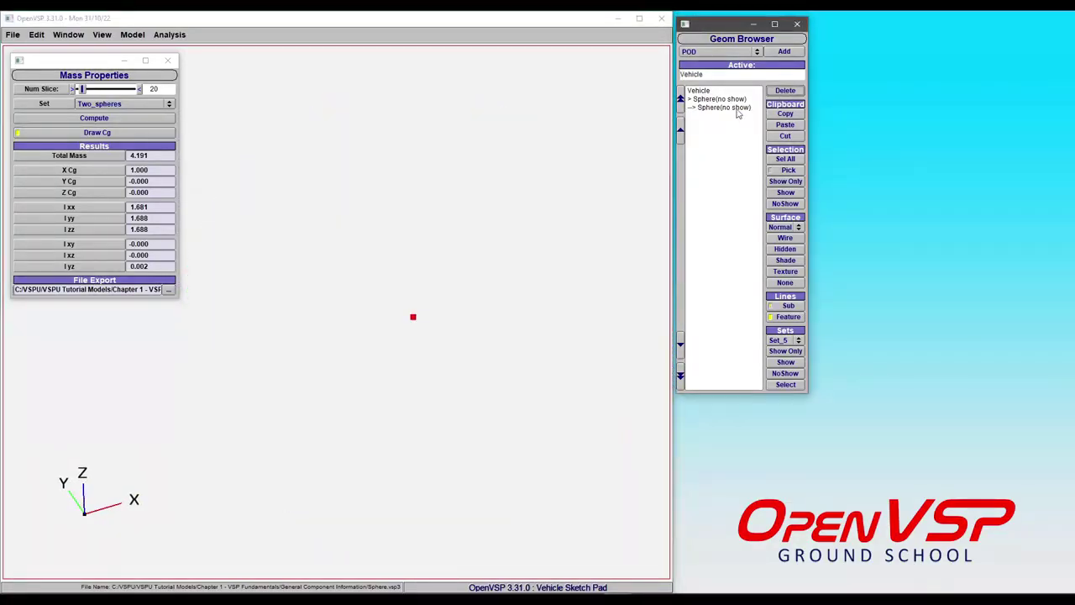
left_click_drag(729, 99, 729, 107)
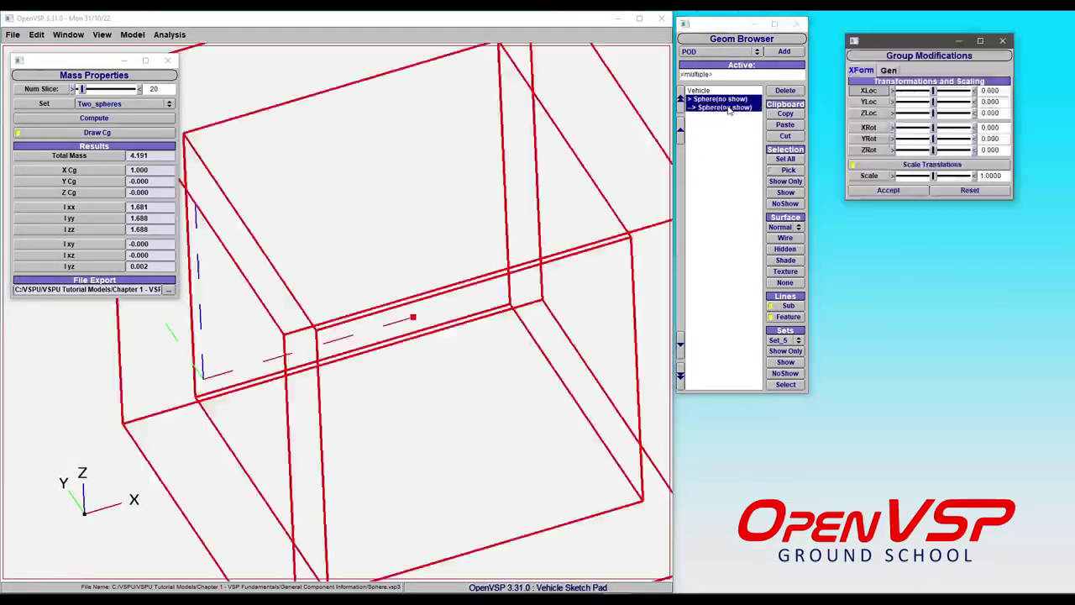
left_click(786, 192)
left_click_drag(334, 297, 363, 270)
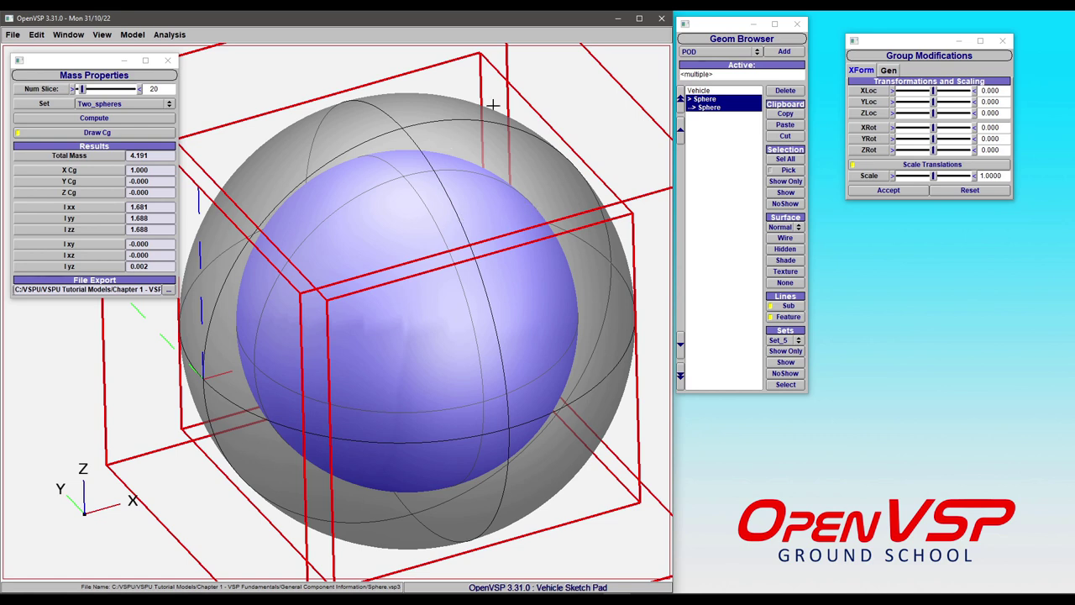
- Set the inner sphere to Priority 1 as a Thin Shell with Mass/Area 100
left_click(707, 109)
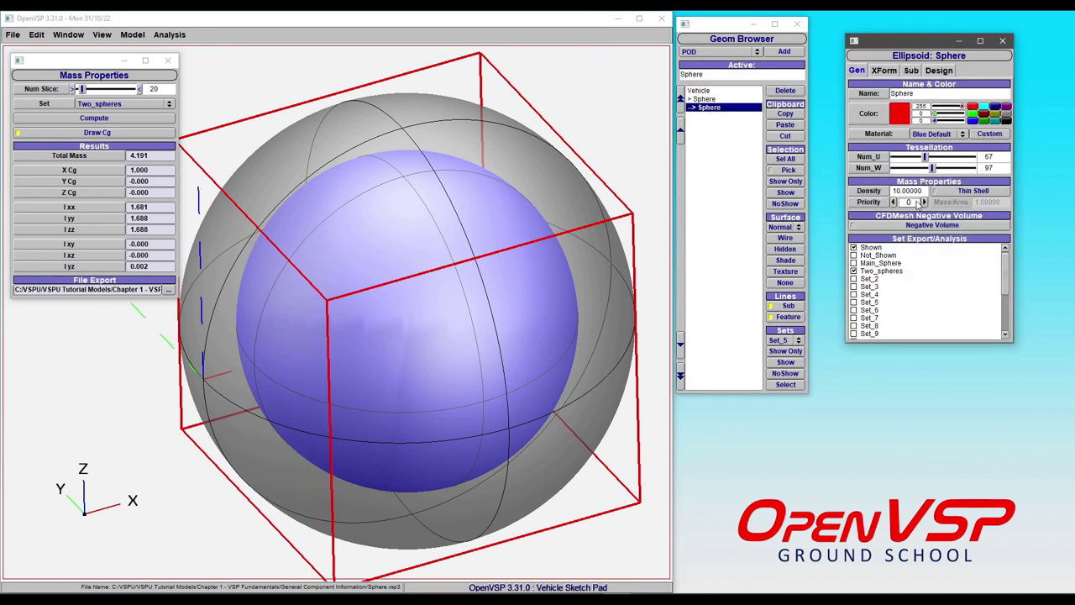
left_click(924, 202)
left_click(967, 194)
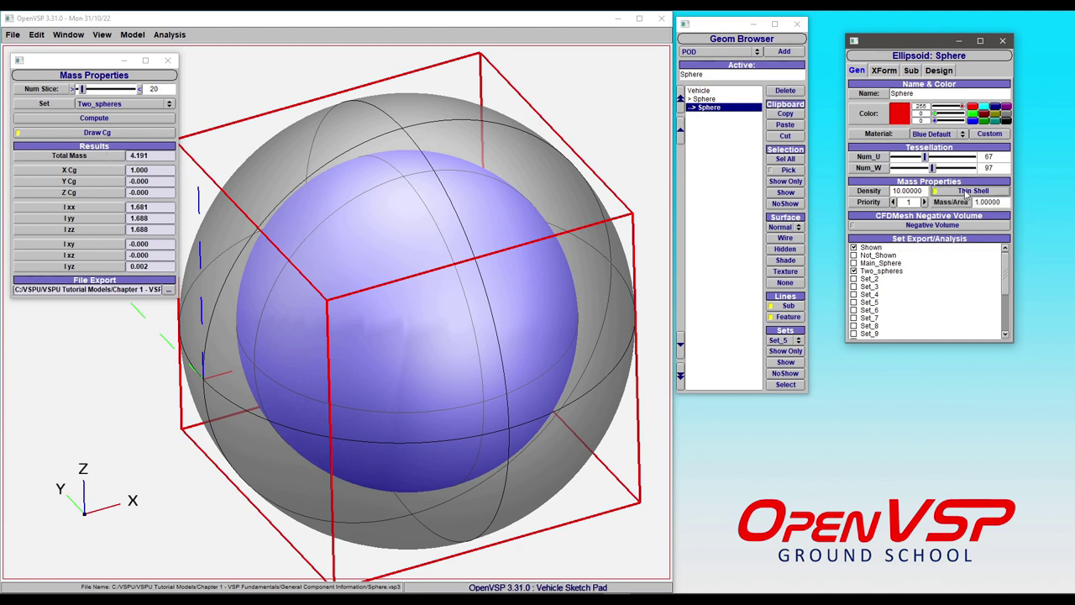
triple_click(1005, 202)
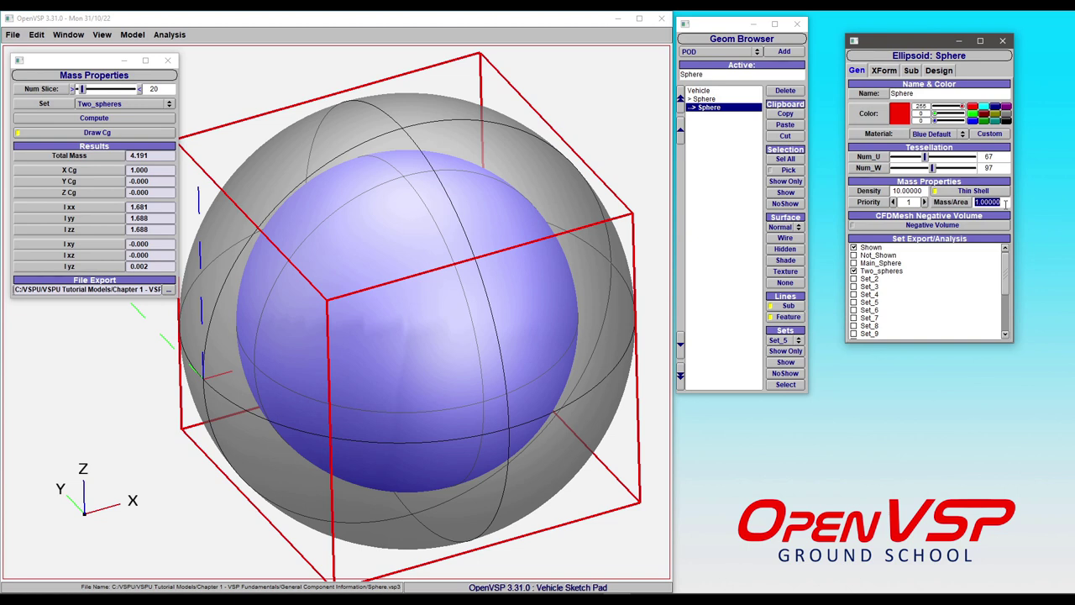
type("100")
key("Return")
- Recompute mass properties with the thin-shell inner sphere, yielding total mass 20.014
left_click(125, 119)
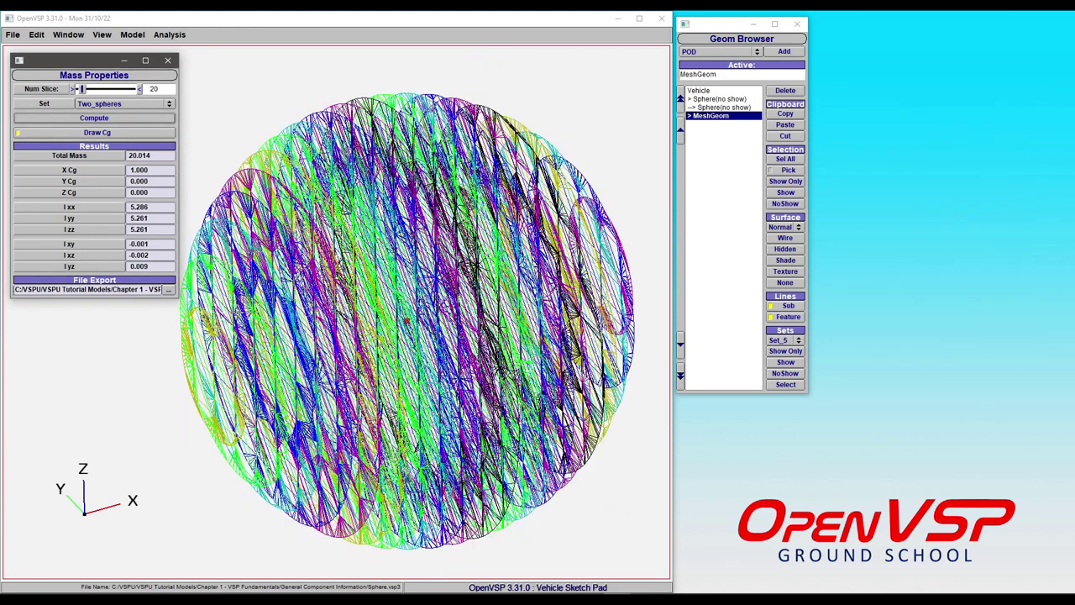